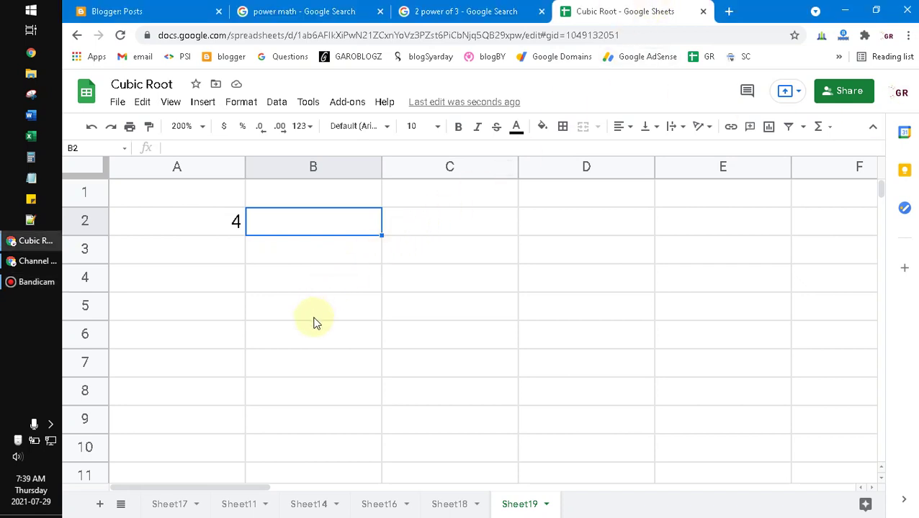
Step: Start a =sqrt formula in B2 beside the value 4 in A2
type("=s")
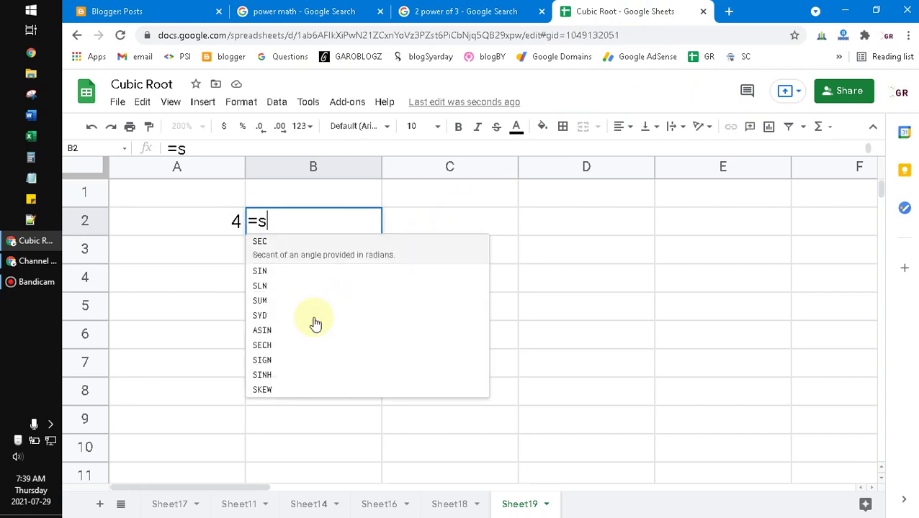
type("qrt")
Step: Enter =SQRT(A2) in B2 to get the square root 2
key("Tab")
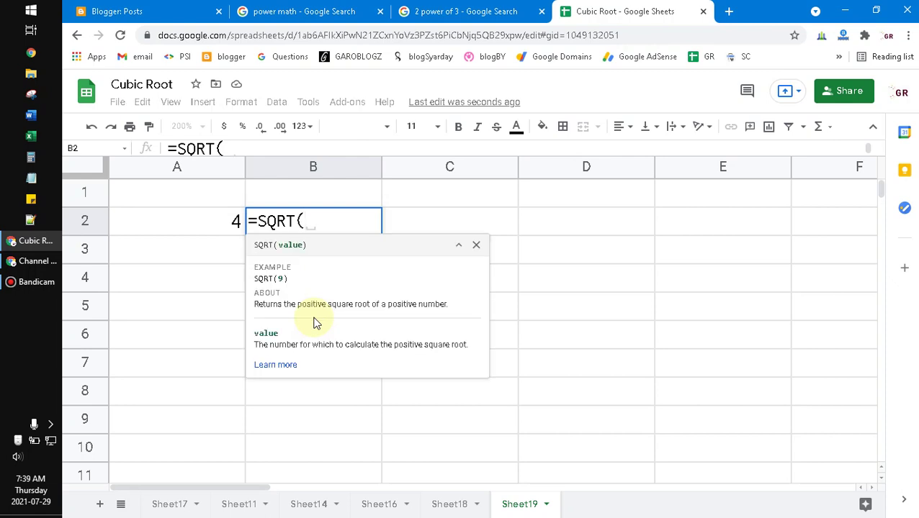
key("Left")
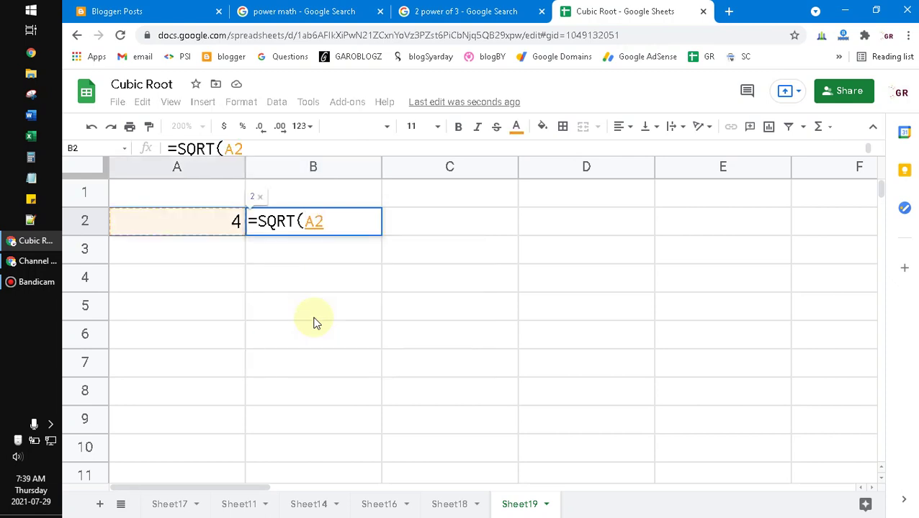
type(")")
key("Return")
Step: Put 100 in A3, fill B3 with its square root 10, then go to the power math search
key("Left")
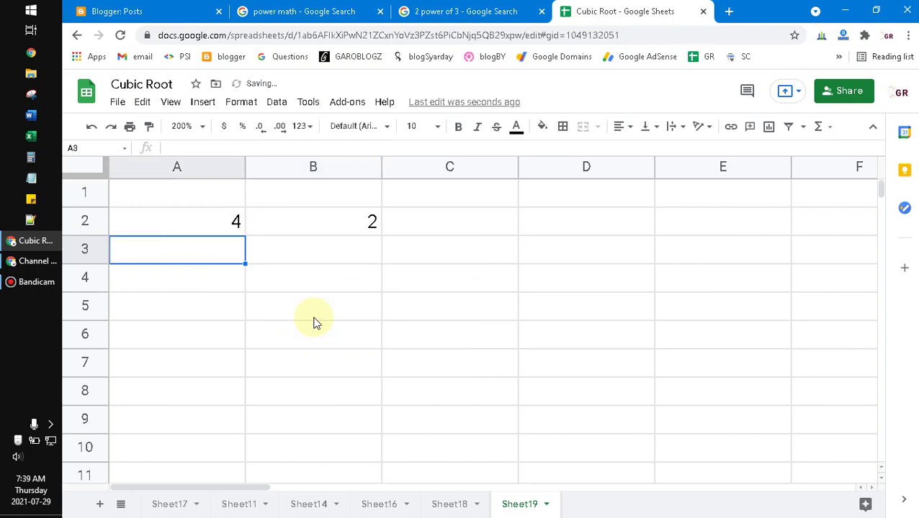
type("100")
key("Tab")
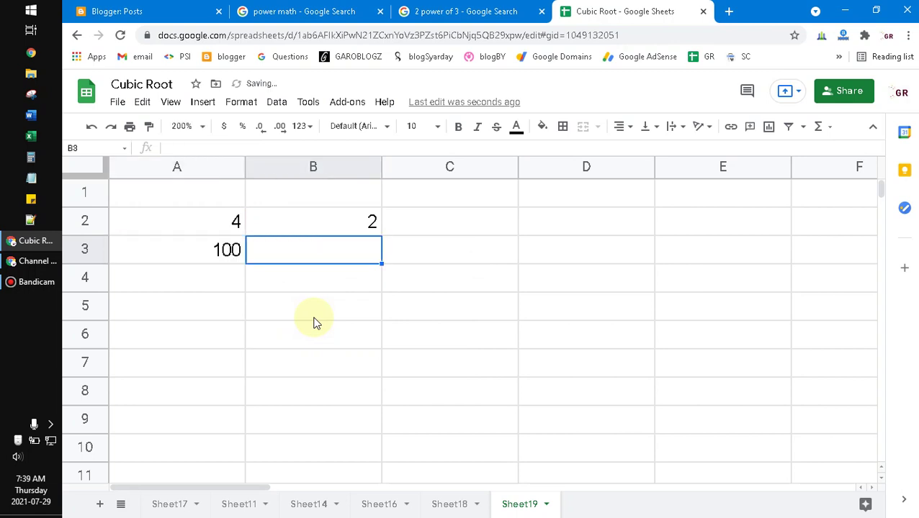
key("ctrl+d")
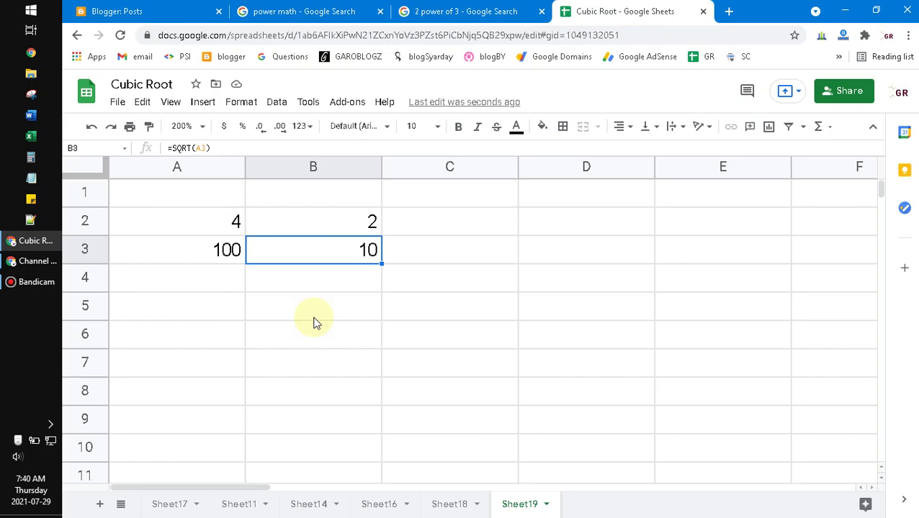
left_click(290, 10)
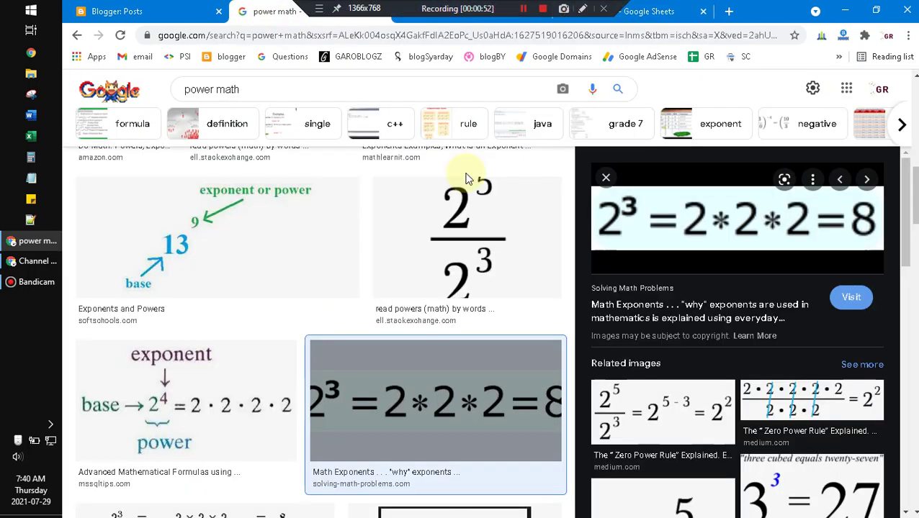
Step: Find the 2³=2*2*2=8 image in the results, open its preview and zoom the page in
scroll(387, 355, "down", 1)
left_click(404, 318)
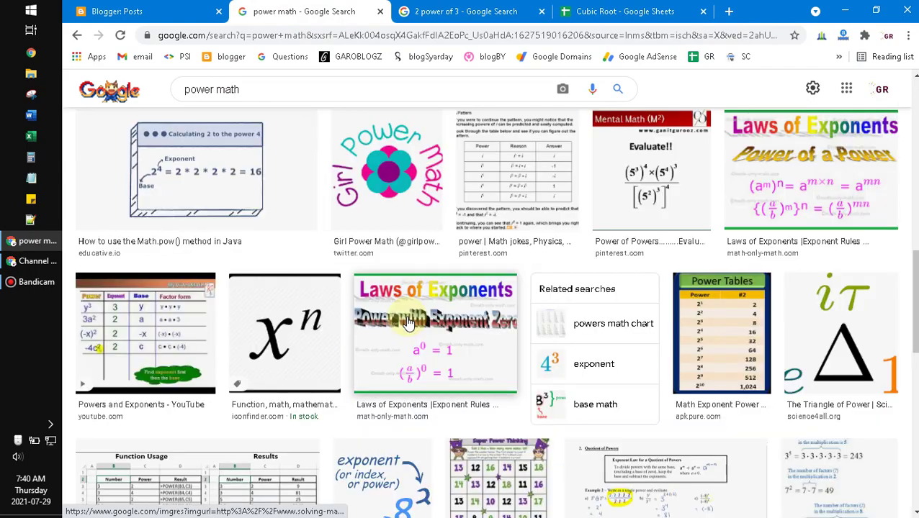
scroll(362, 273, "down", 5)
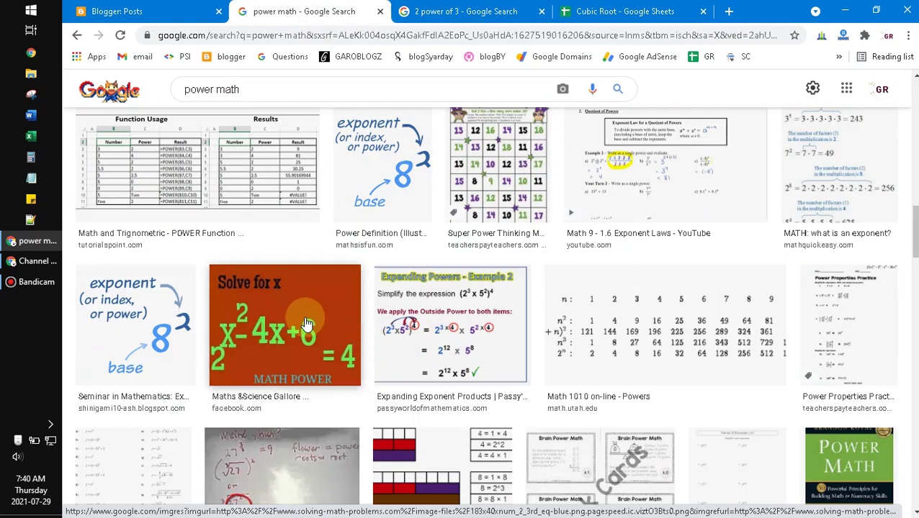
scroll(349, 339, "down", 6)
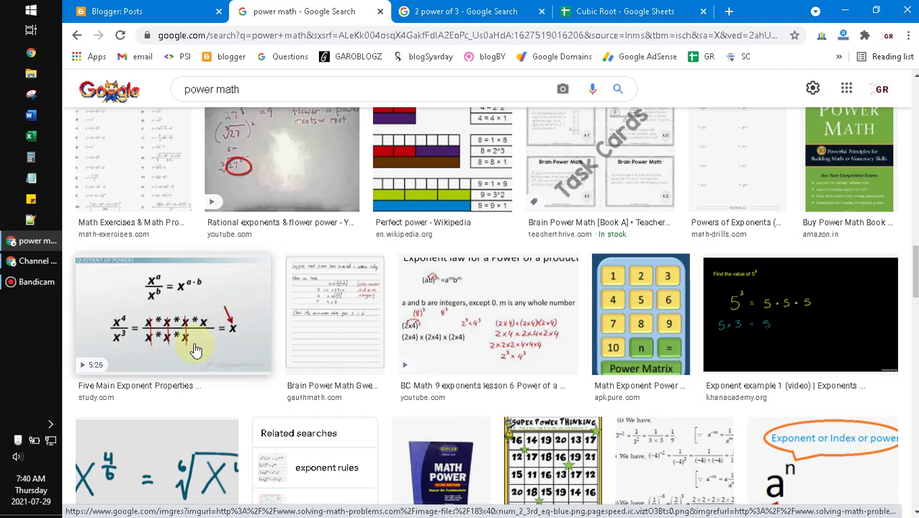
scroll(216, 350, "up", 10)
scroll(236, 351, "up", 4)
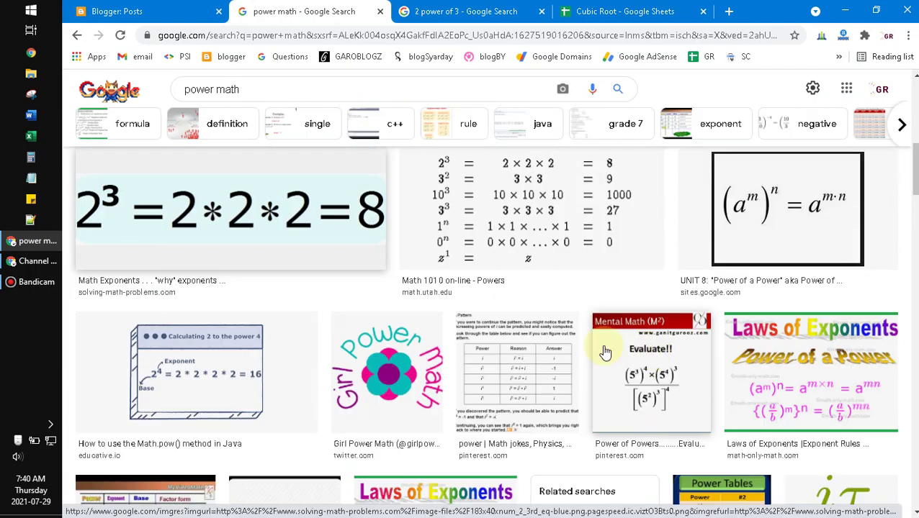
left_click(310, 195)
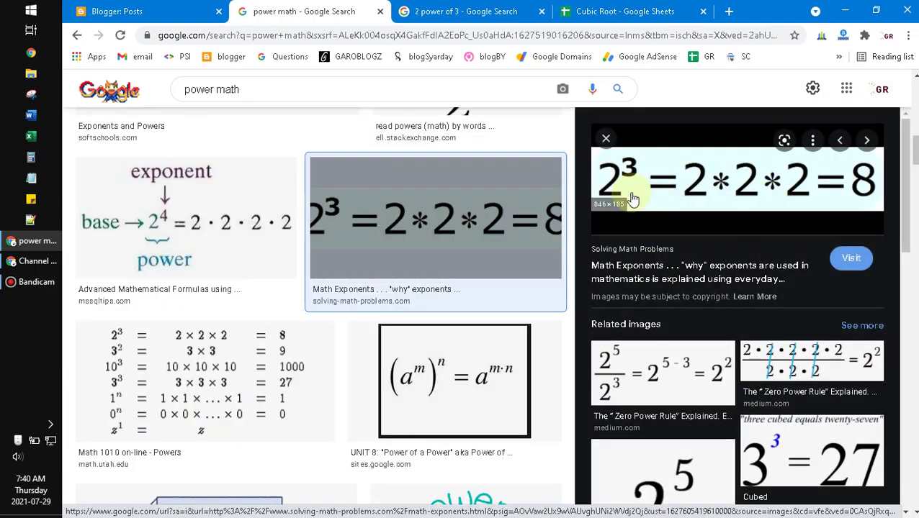
key("ctrl+plus")
key("ctrl+plus")
key("ctrl+plus")
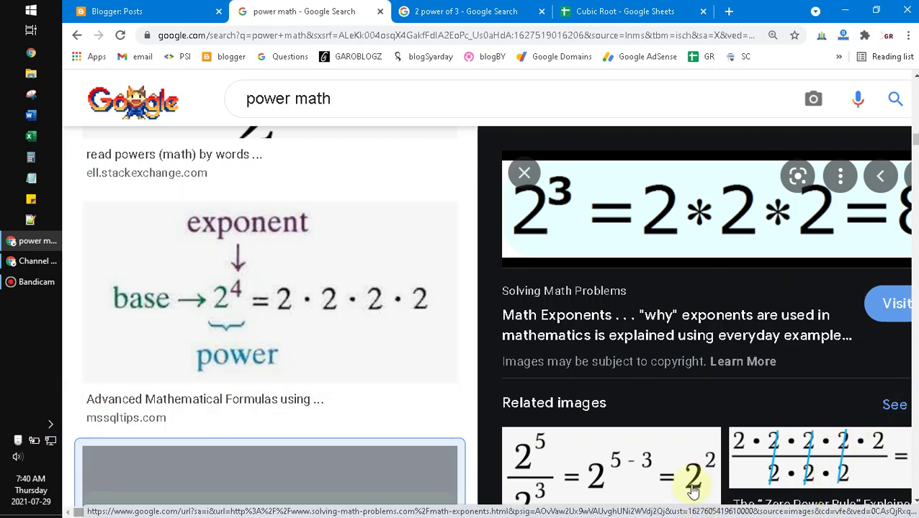
Step: Browse neighbouring results, then reopen the Math Exponents image preview
key("Right")
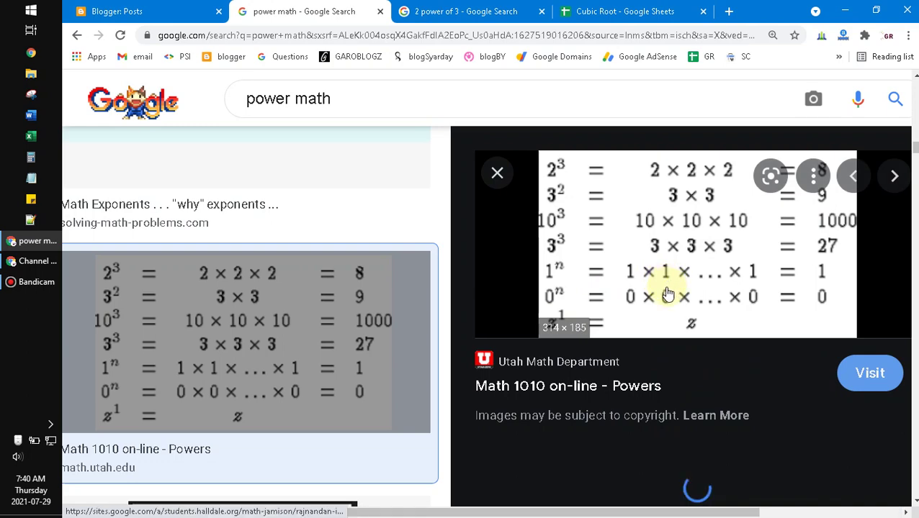
key("Right")
key("Left")
key("Left")
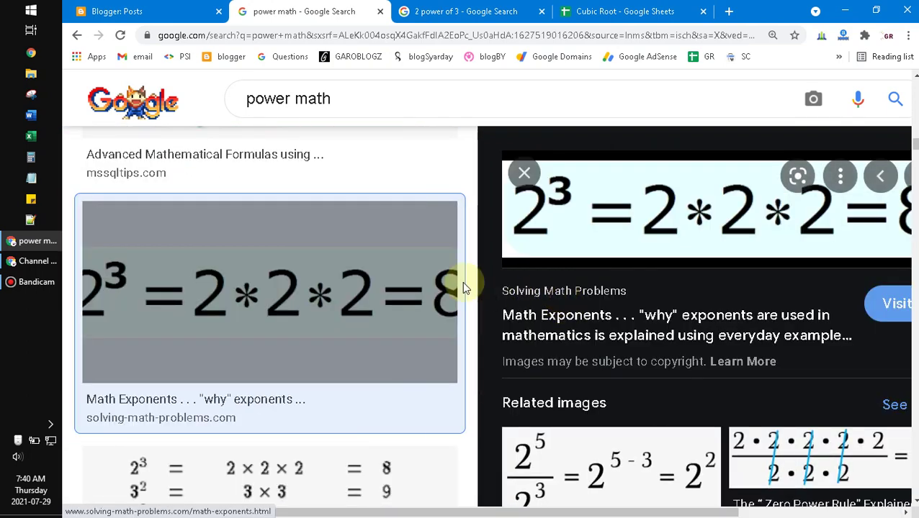
left_click(322, 276)
left_click(671, 334)
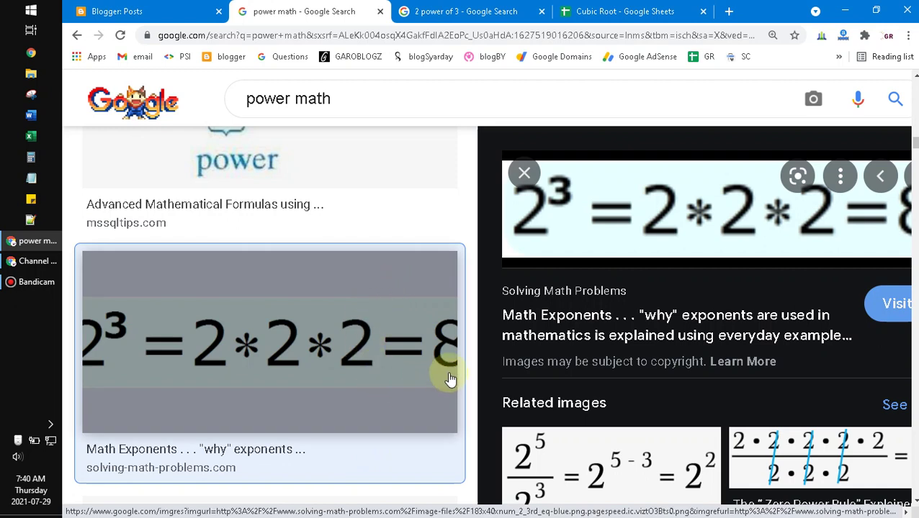
Step: Annotate the 2³ = 8 example to explain the exponent, then clear the marks and return to Sheets
mouse_move(441, 295)
left_mouse_down()
mouse_move(447, 416)
mouse_move(463, 303)
left_mouse_up()
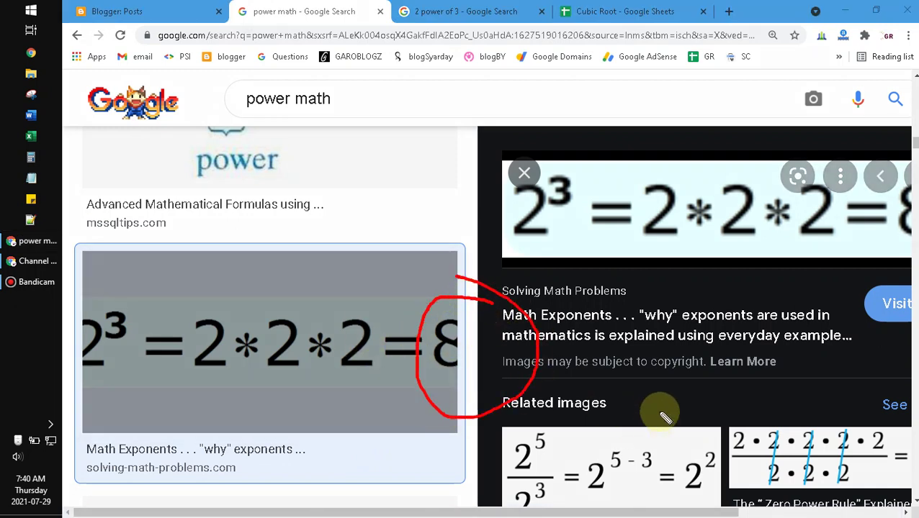
left_click_drag(533, 289, 565, 297)
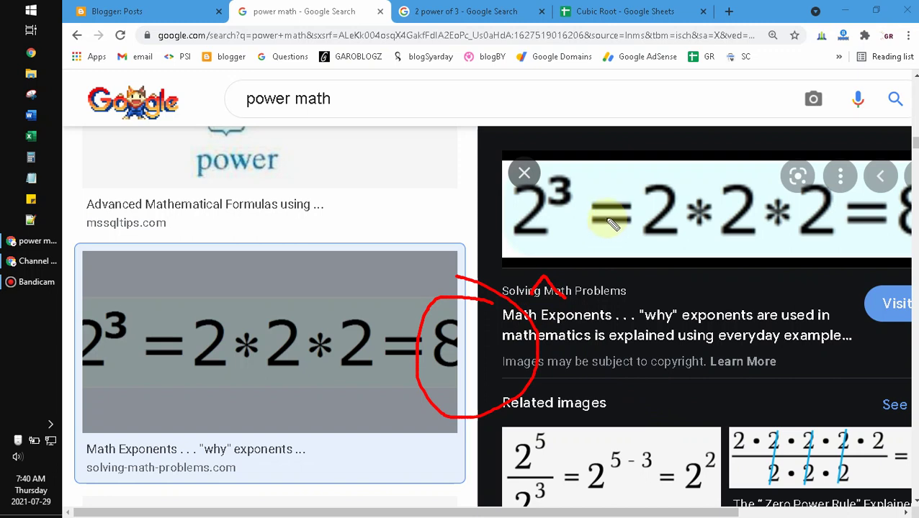
left_click_drag(607, 218, 607, 259)
left_click_drag(638, 218, 582, 322)
mouse_move(632, 278)
left_mouse_down()
mouse_move(652, 287)
mouse_move(630, 320)
left_mouse_up()
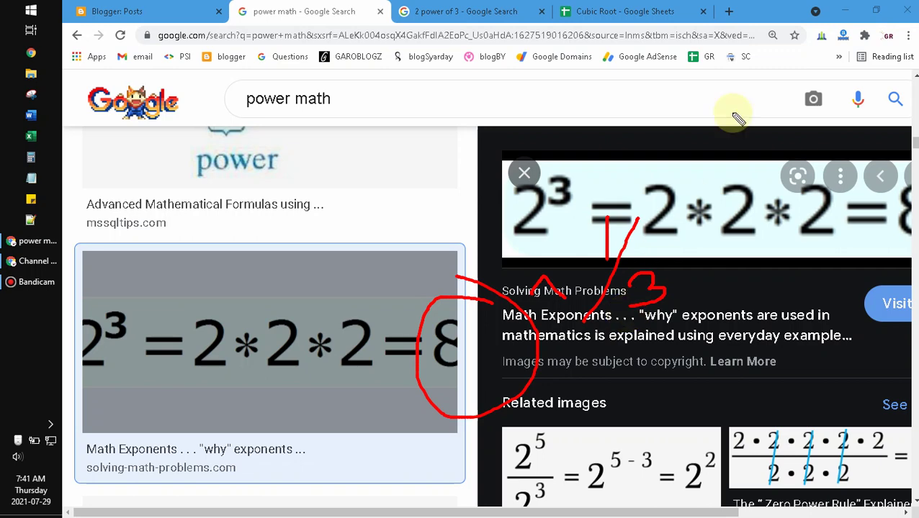
key("Escape")
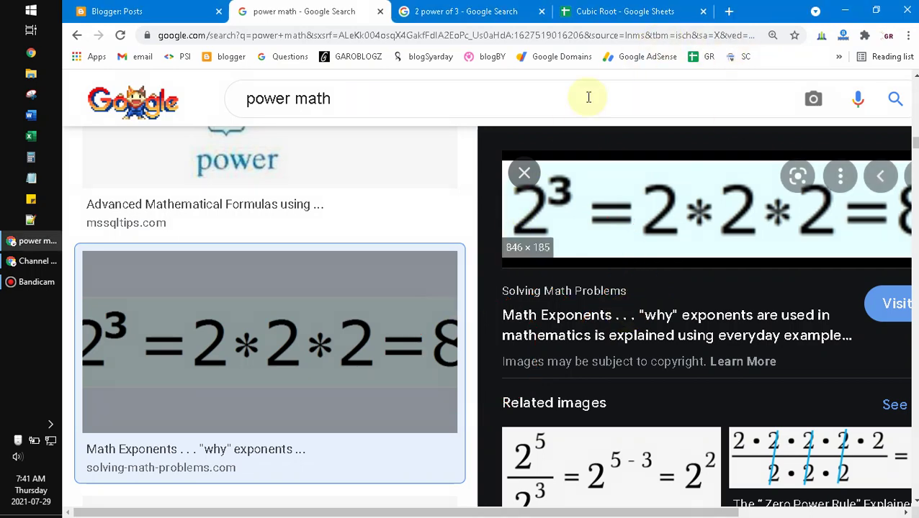
left_click(601, 11)
Step: Label B1 'SQRT' and C1 'CUbe Root', then move to C2
left_click(212, 279)
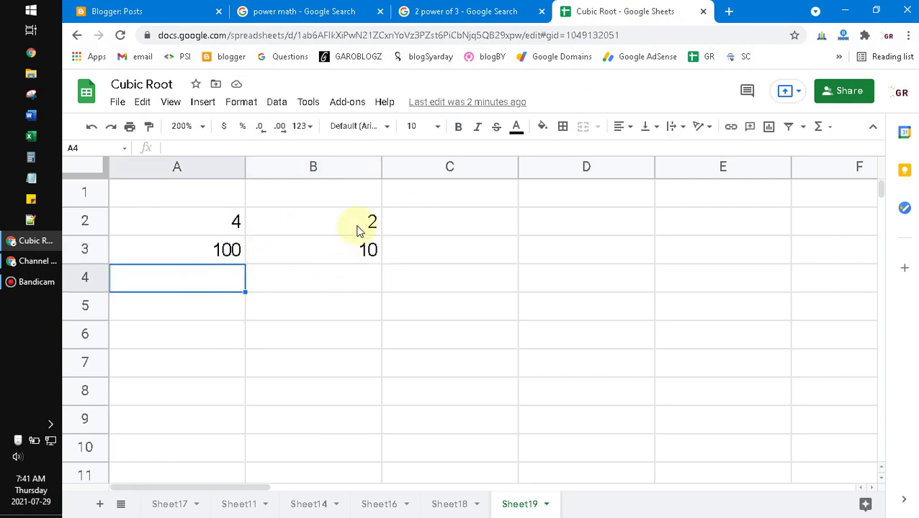
left_click(348, 194)
type("SQRT")
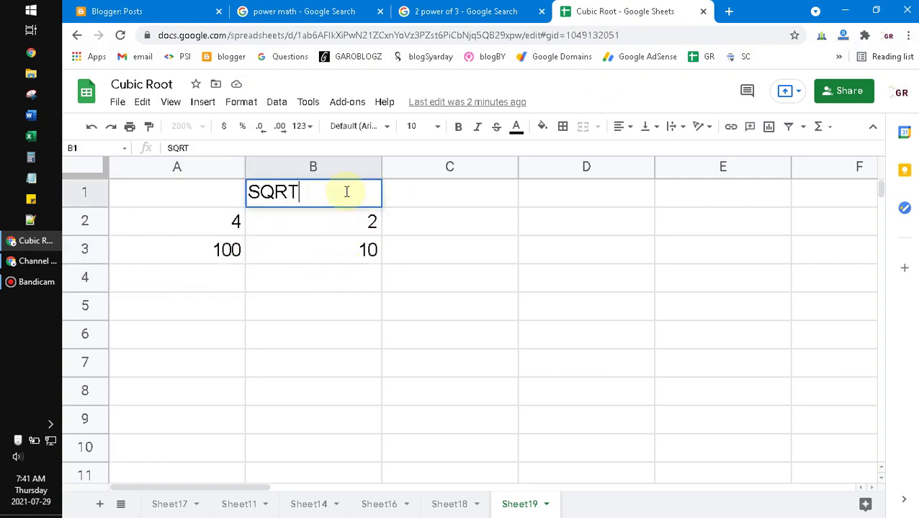
key("Tab")
type("CUbe Root")
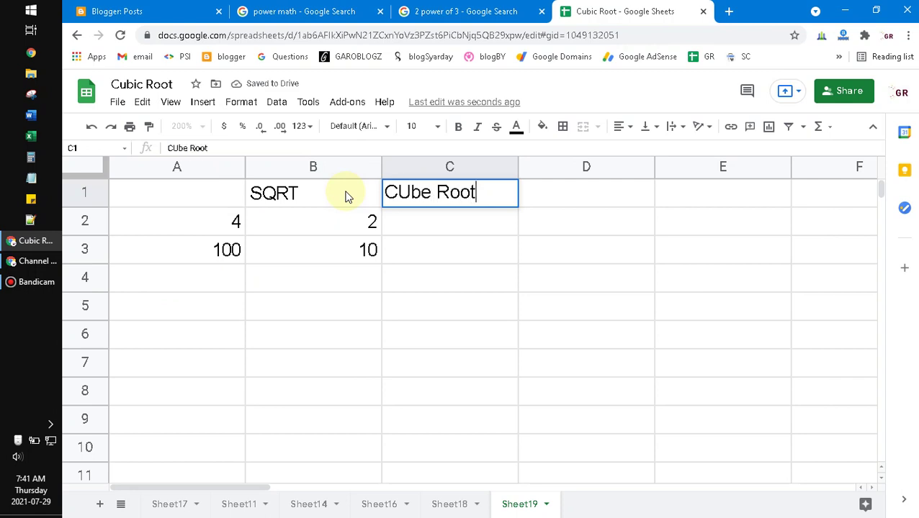
key("Tab")
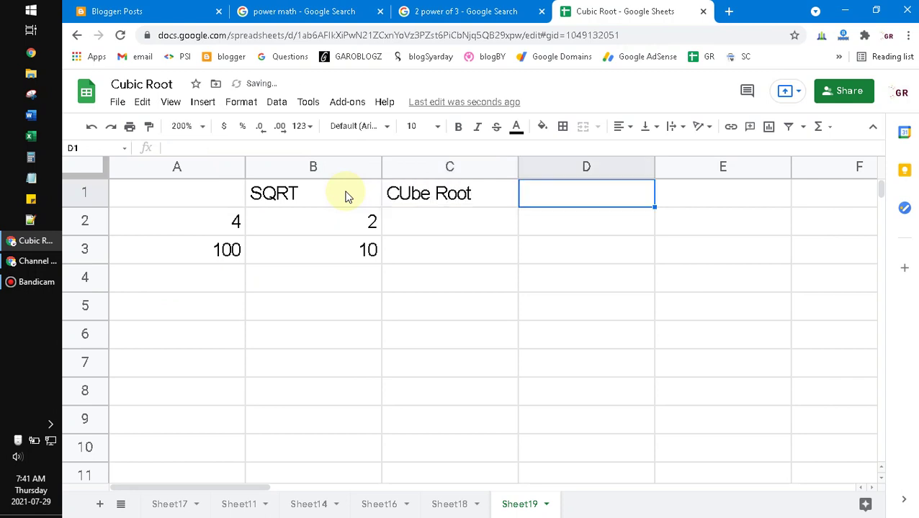
key("Down")
key("Left")
Step: Enter =A2^(1/3) in C2 and autofill C3, giving 1.587401052 and 4.641588834
type("=")
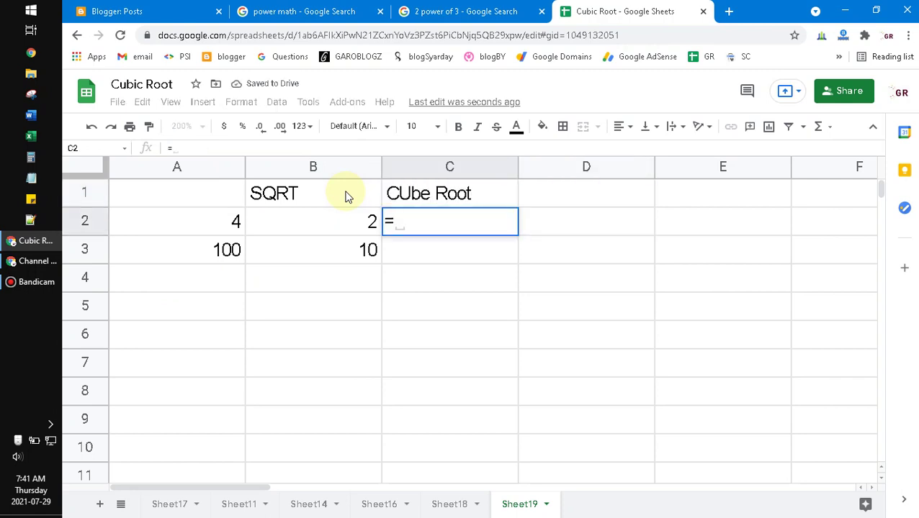
key("Left")
key("Left")
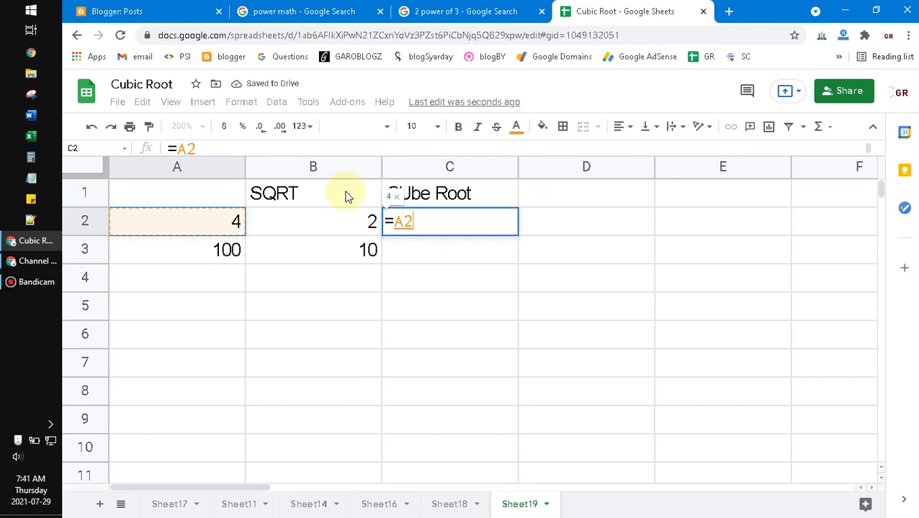
type("^")
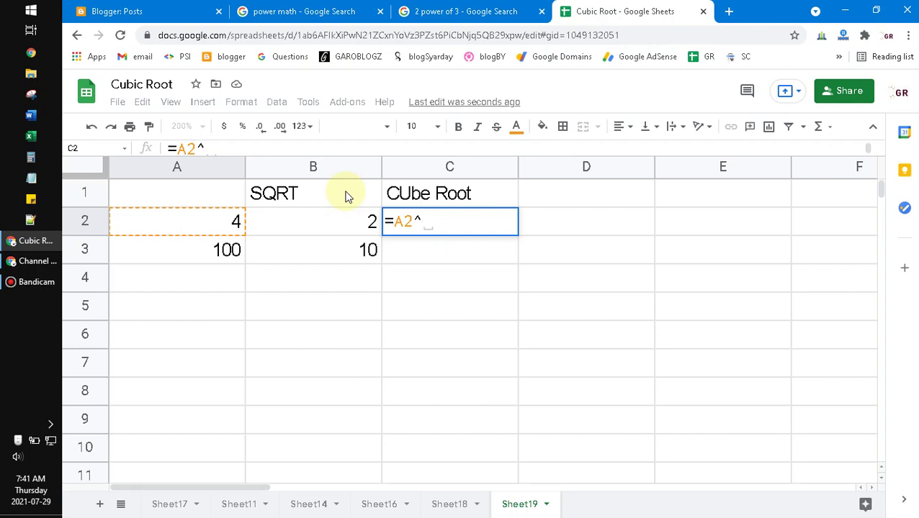
type("(1/")
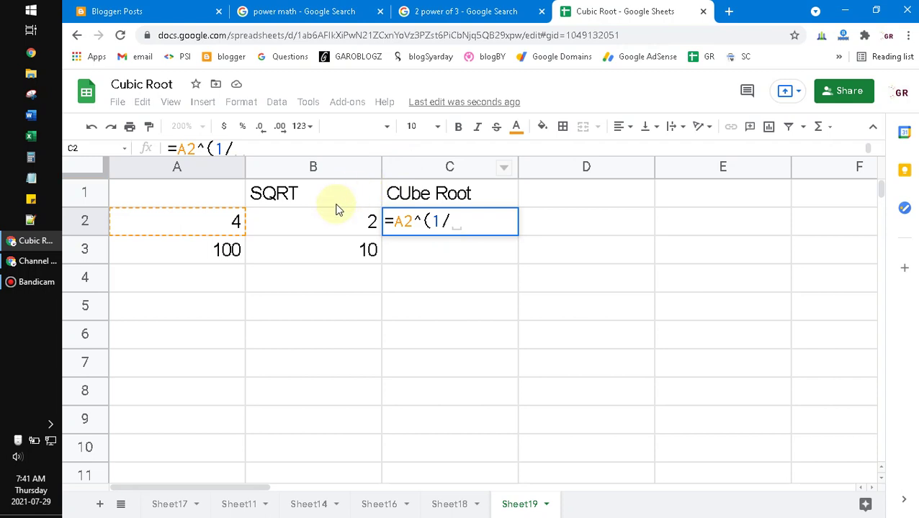
left_click(329, 220)
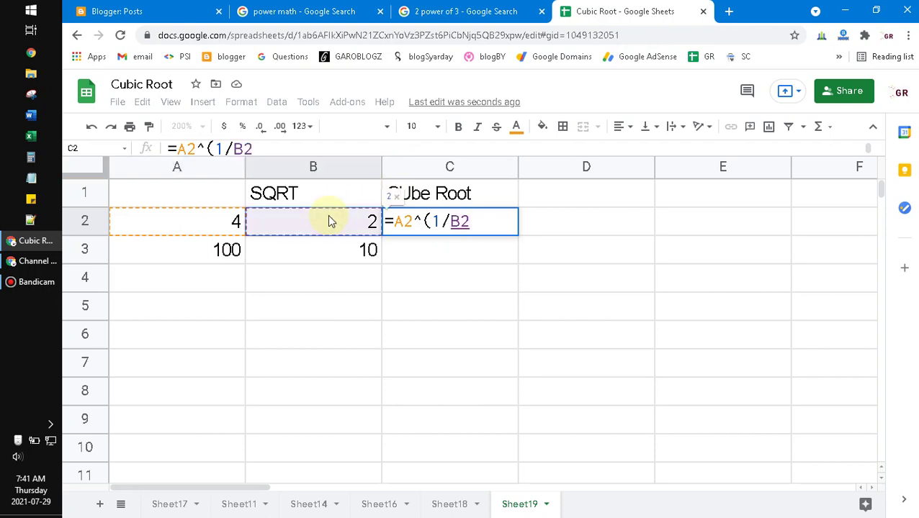
key("BackSpace")
key("BackSpace")
type("3)")
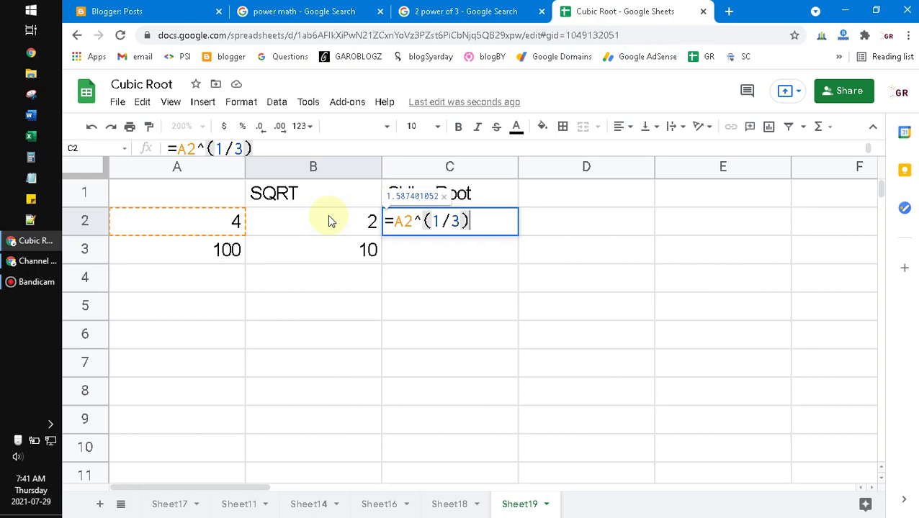
key("Return")
key("ctrl+Return")
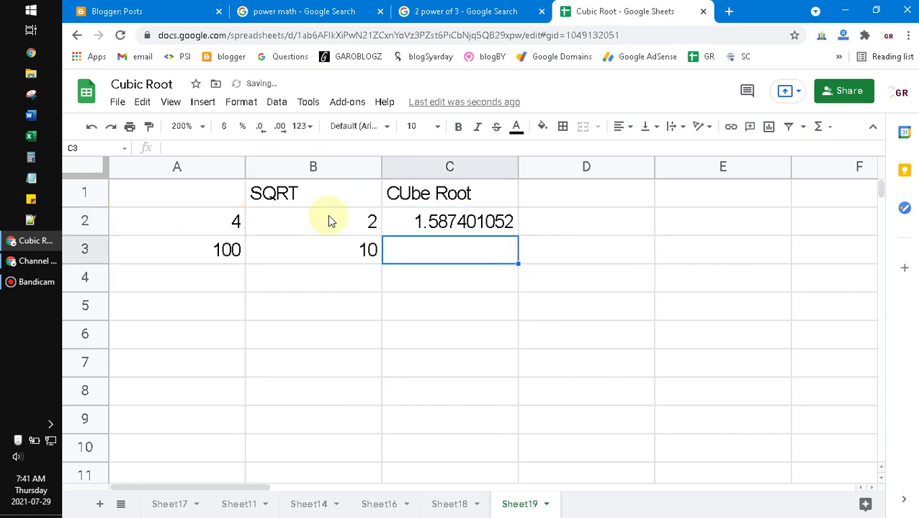
key("Return")
key("Return")
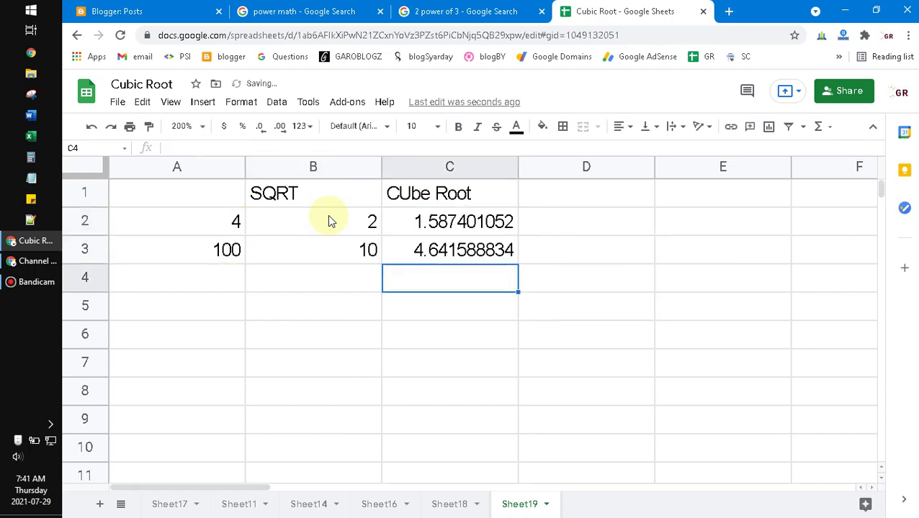
Step: Correct the C1 header from 'CUbe Root' to 'Cube Root'
key("Up")
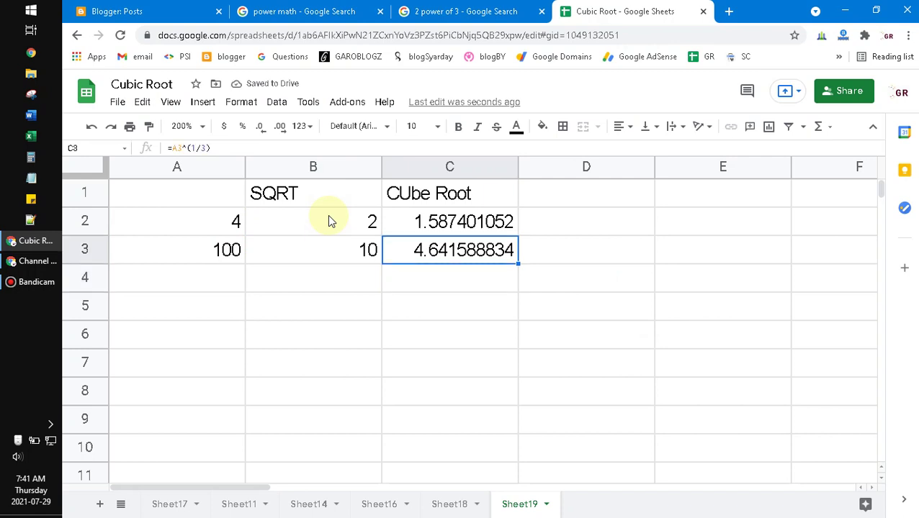
key("Up")
key("Return")
key("Escape")
key("Up")
key("Return")
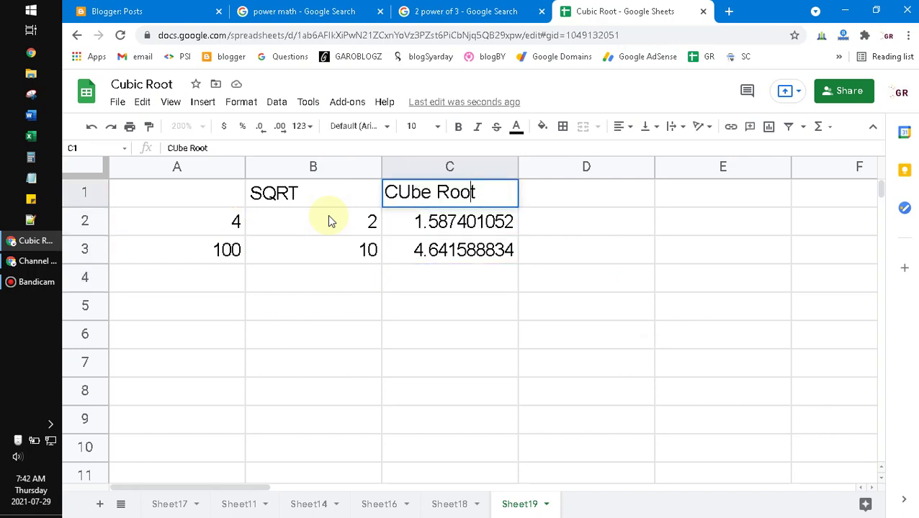
key("Left")
key("Left")
key("Left")
key("Left")
key("Left")
key("Left")
key("Left")
key("BackSpace")
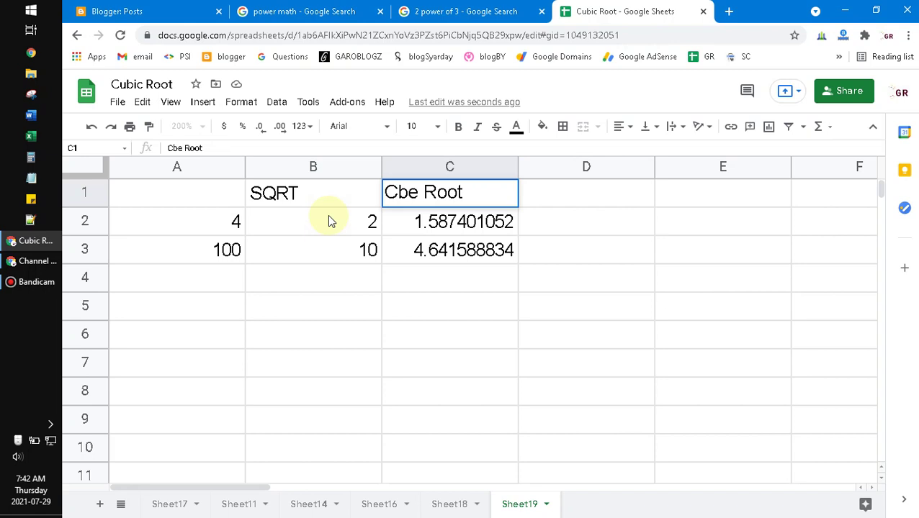
type("u")
key("Return")
Step: Add the header '4th Rooth' in D1
key("Up")
key("Right")
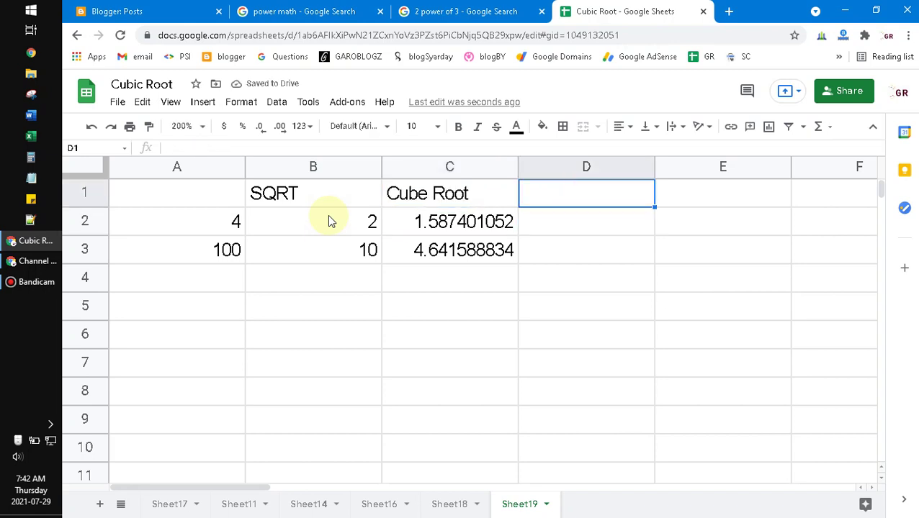
type("4th Ro")
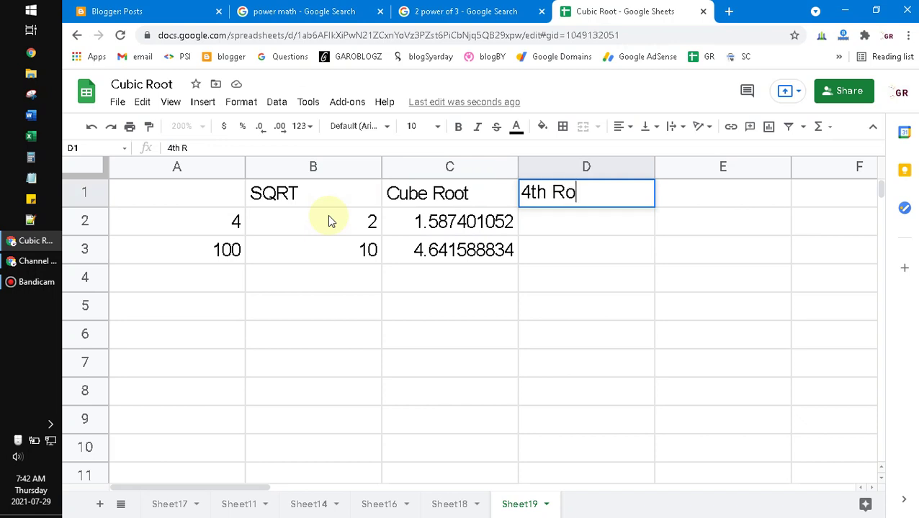
type("oth\\")
key("BackSpace")
key("Return")
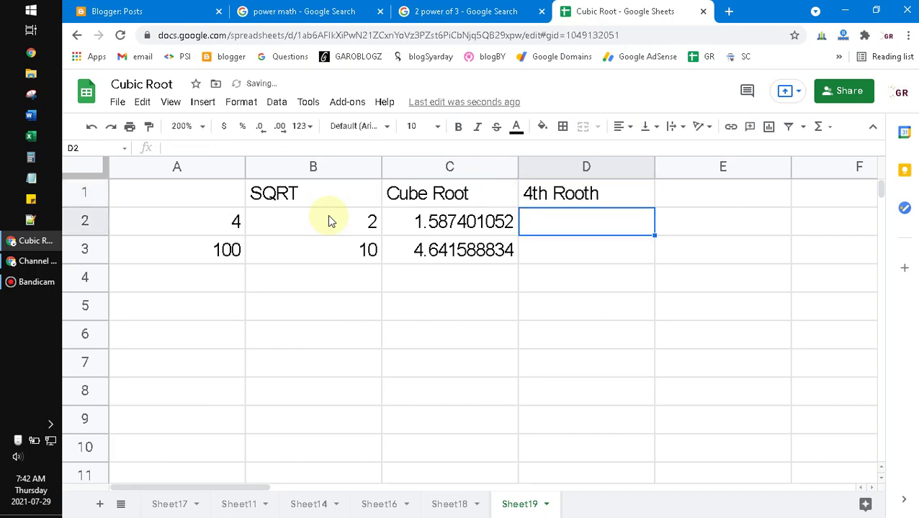
Step: Enter =A2^(1/4) in D2 and autofill D3, giving 1.414213562 and 3.16227766
type("=")
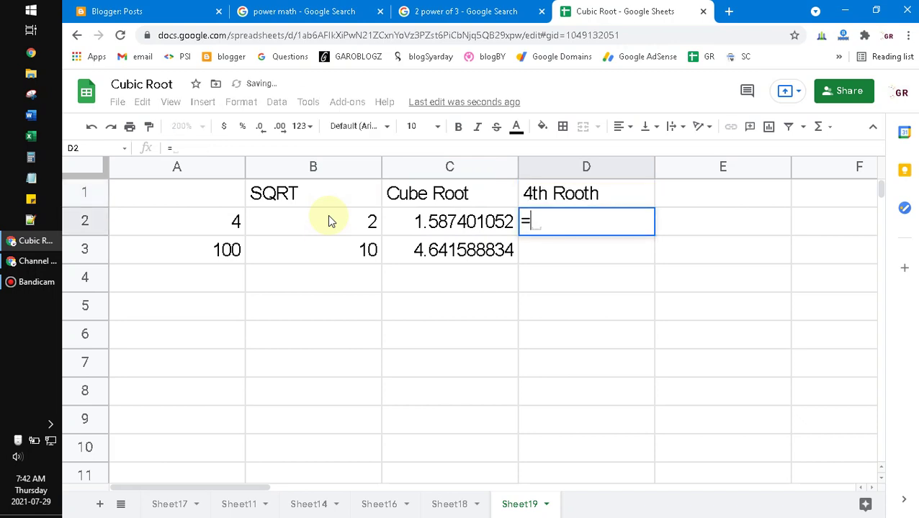
key("Left")
key("Left")
key("Left")
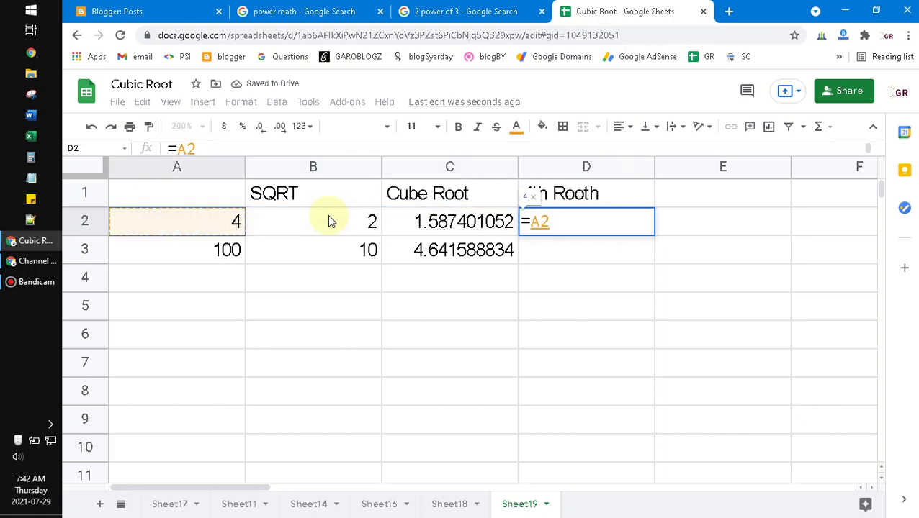
type("^(")
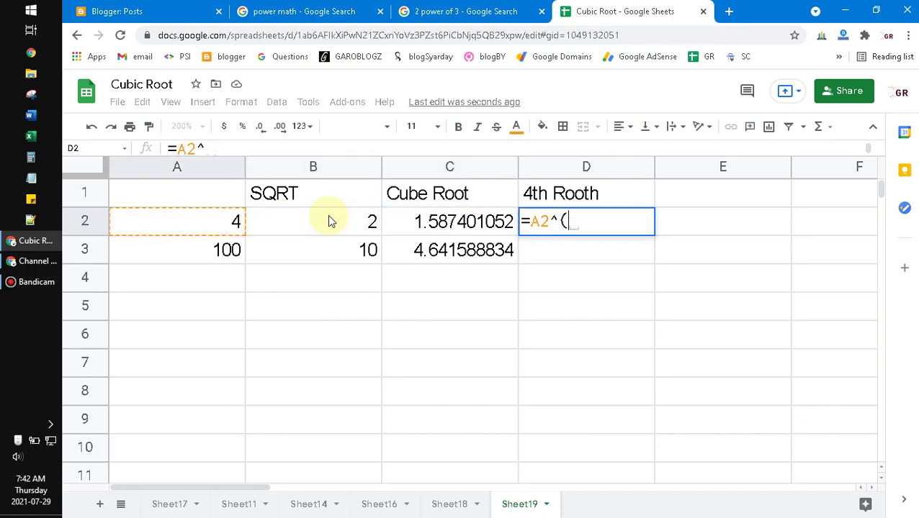
type("1/4)")
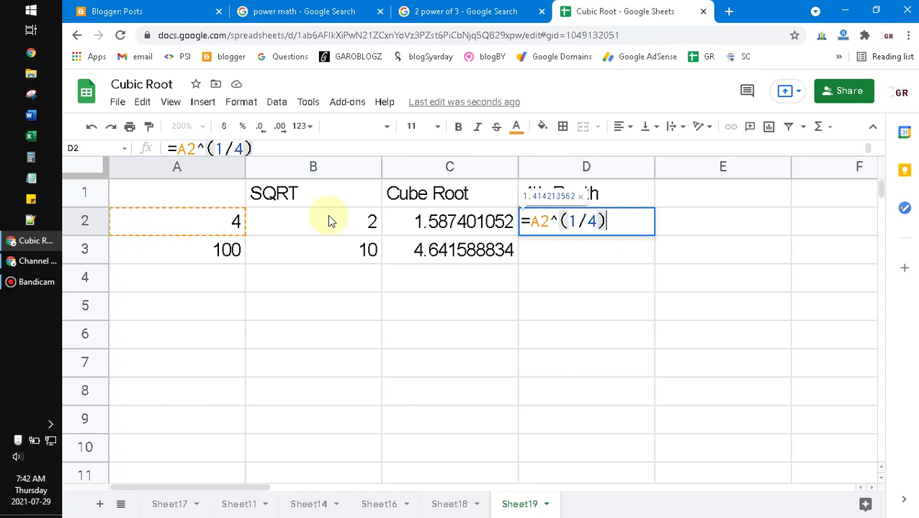
key("Return")
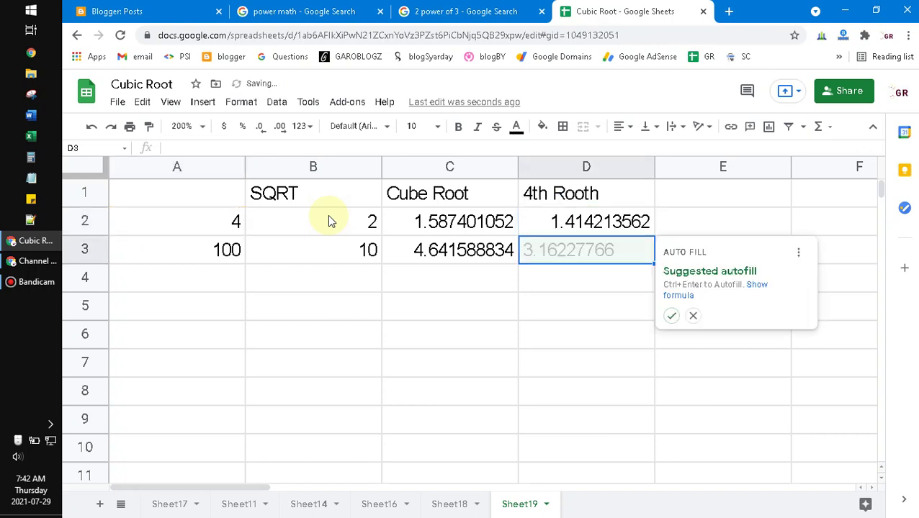
key("ctrl+Return")
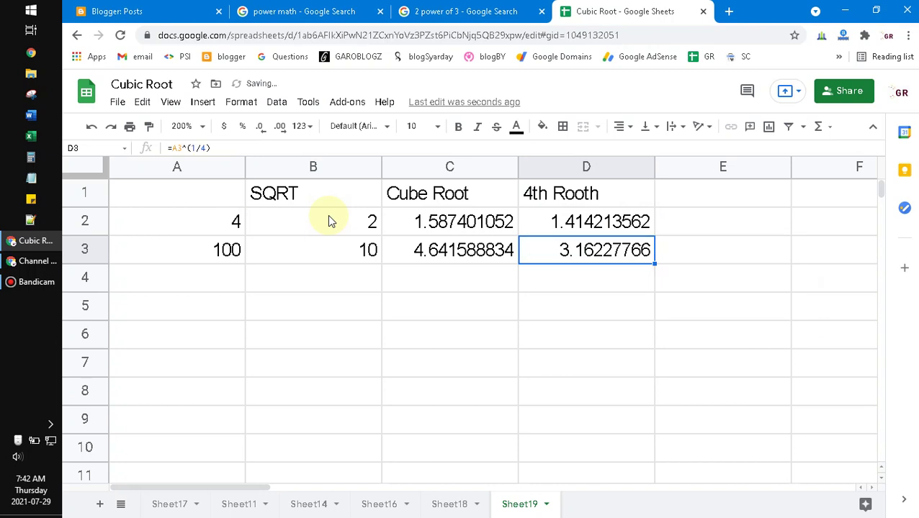
key("Up")
key("Left")
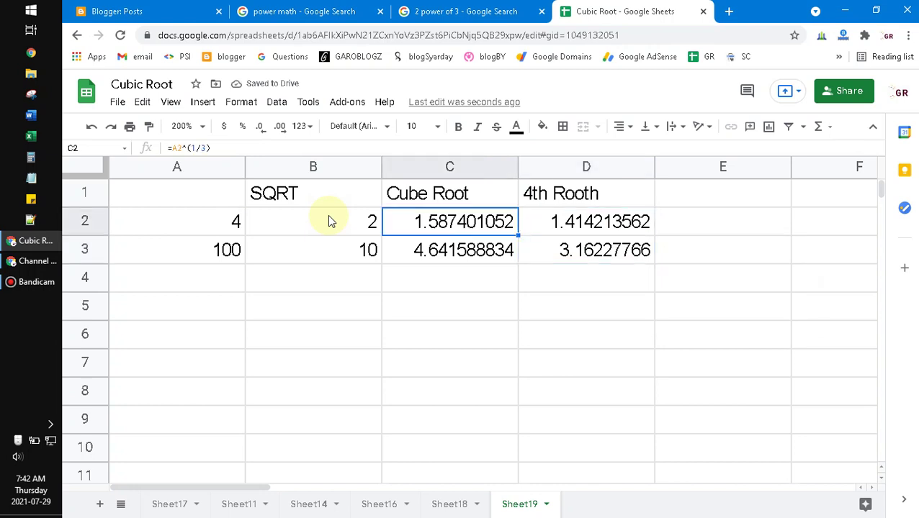
key("Left")
key("Up")
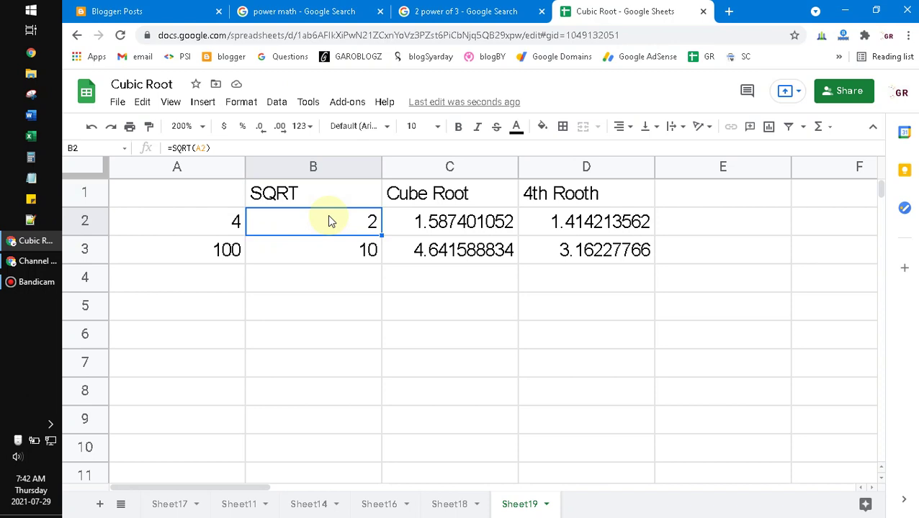
Step: Replace column B's SQRT formulas with =A2^(1/2) and =A3^(1/2), still returning 2 and 10
type("=")
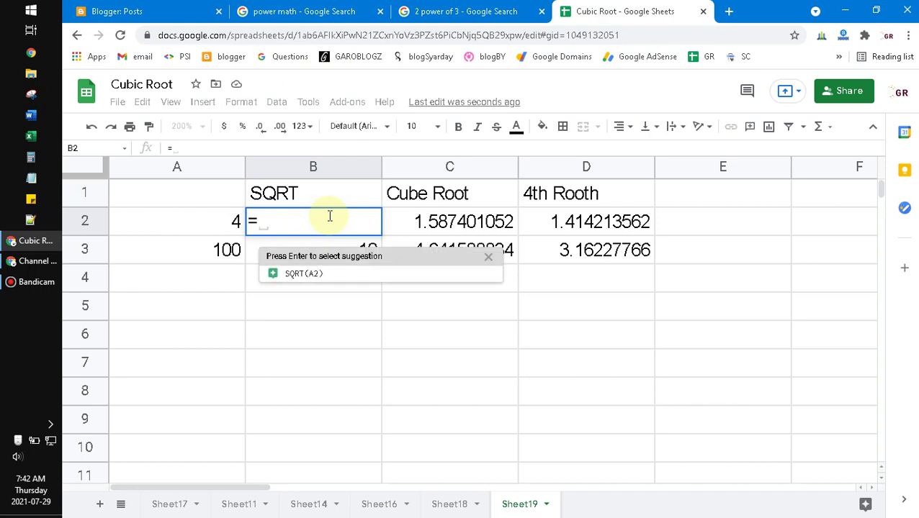
key("Left")
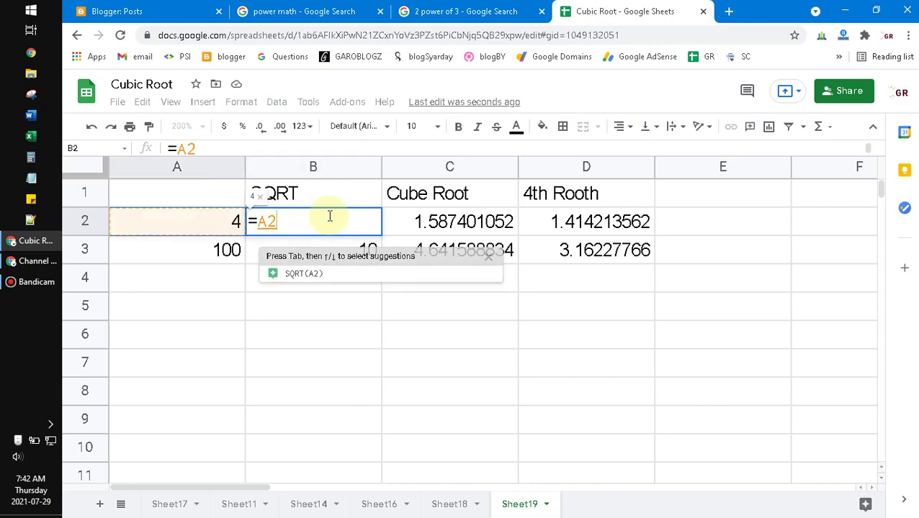
type("^")
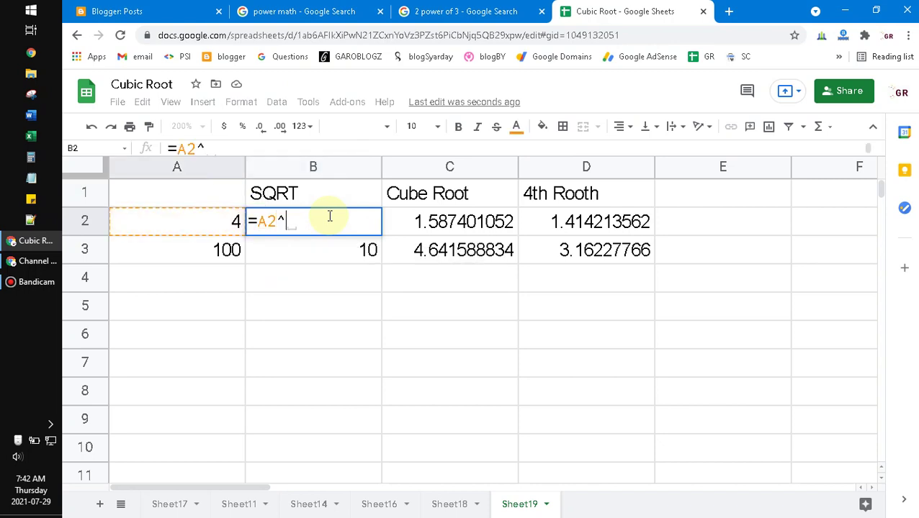
type("(1")
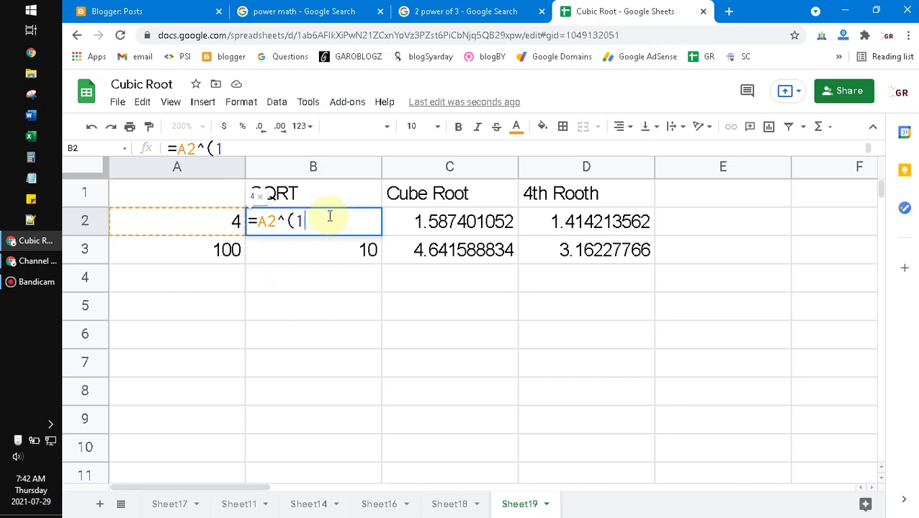
type("/2)")
key("Return")
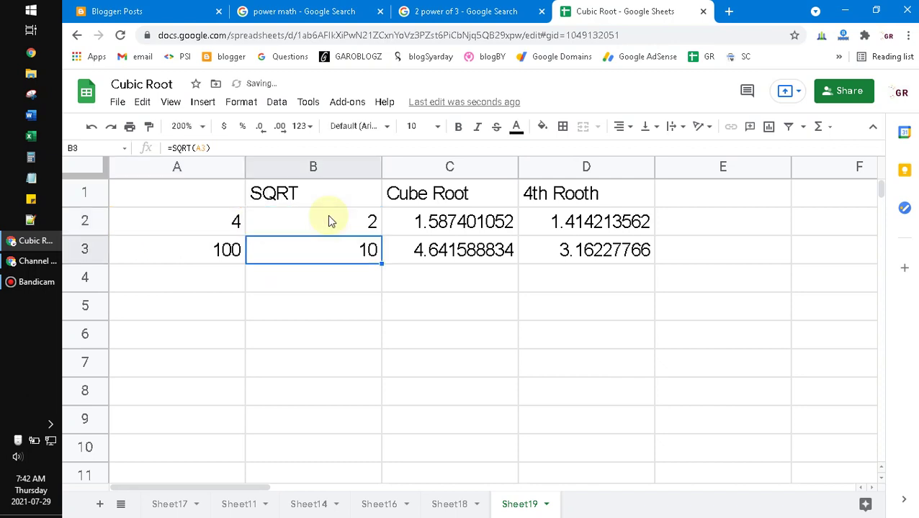
key("ctrl+d")
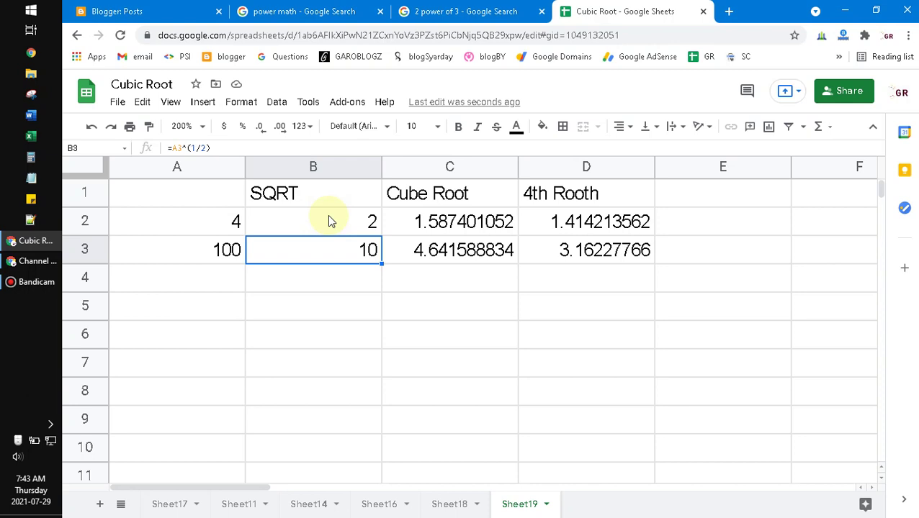
Step: Delete the trailing 'h' in D1 so the header reads '4th Root'
key("Up")
key("Right")
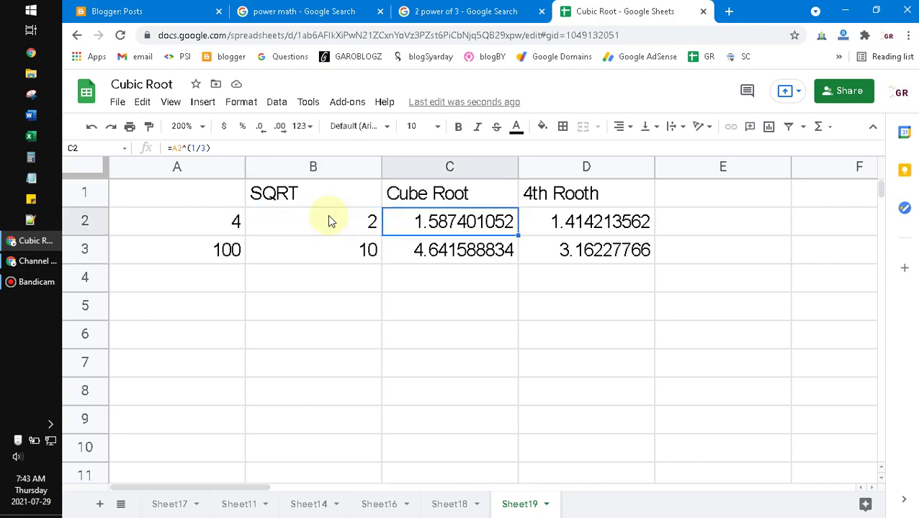
key("Right")
key("Right")
key("Right")
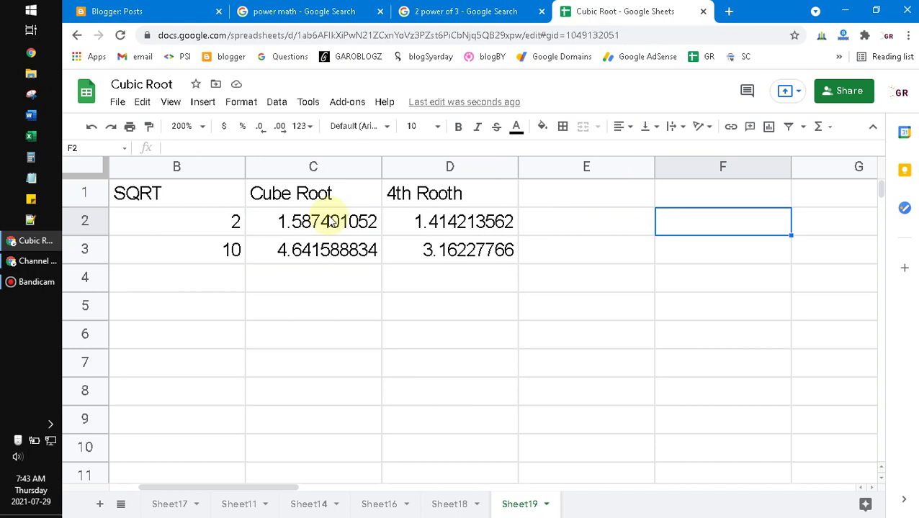
key("Up")
key("Left")
key("Left")
key("Return")
key("BackSpace")
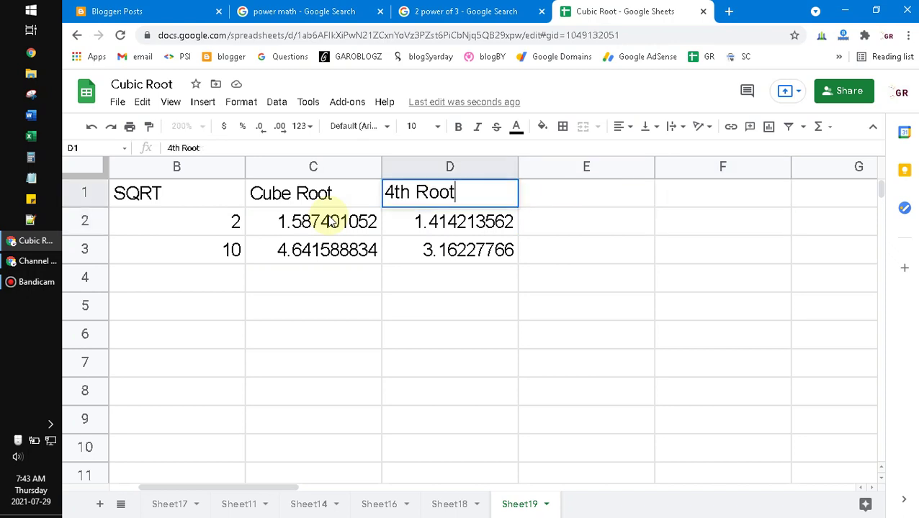
key("Return")
key("Down")
key("Up")
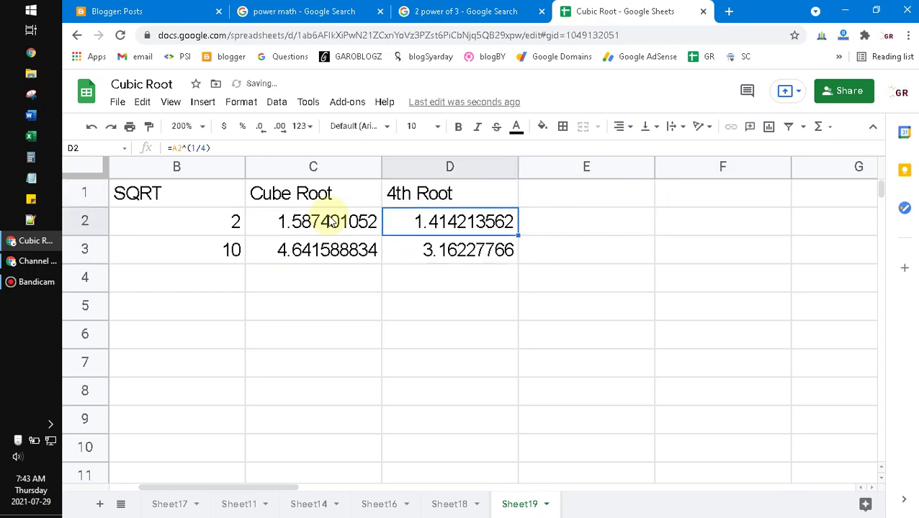